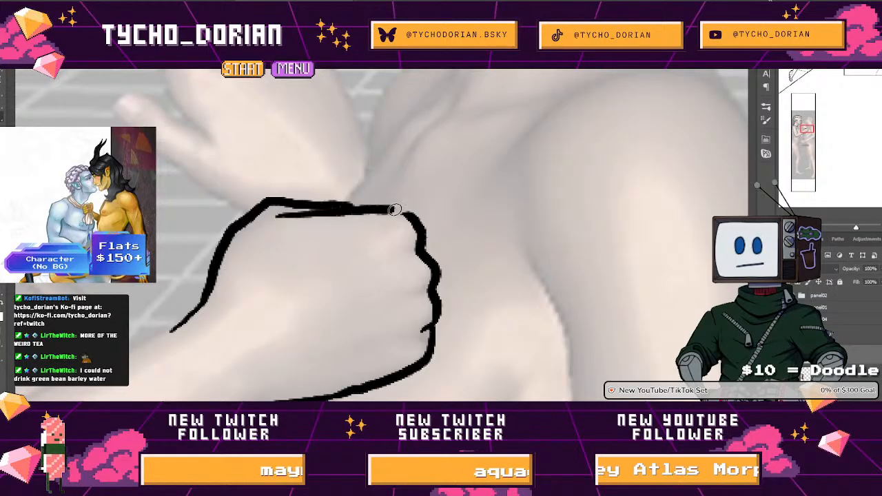
Step: Ink the upper contour of the raised forearm from the elbow crease to the wrist of the fist
{"action": "left_click_drag", "start_coordinate": [308, 253], "coordinate": [347, 181]}
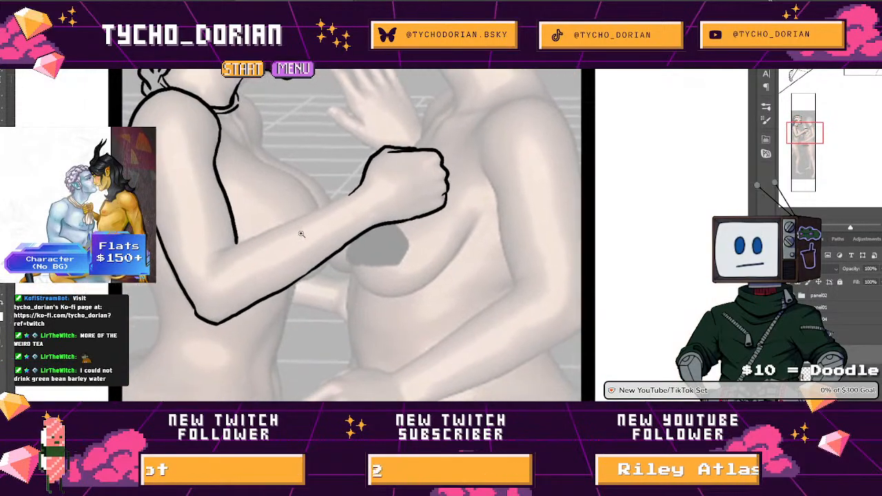
{"action": "left_click", "coordinate": [242, 218]}
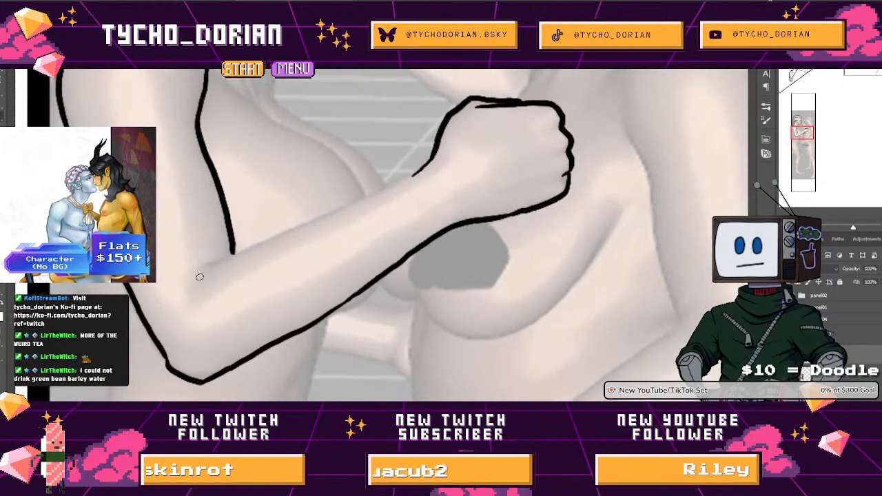
{"action": "mouse_move", "coordinate": [258, 244]}
{"action": "left_mouse_down"}
{"action": "mouse_move", "coordinate": [411, 178]}
{"action": "mouse_move", "coordinate": [404, 163]}
{"action": "mouse_move", "coordinate": [380, 161]}
{"action": "mouse_move", "coordinate": [425, 142]}
{"action": "left_mouse_up"}
{"action": "left_click_drag", "start_coordinate": [436, 187], "coordinate": [325, 313]}
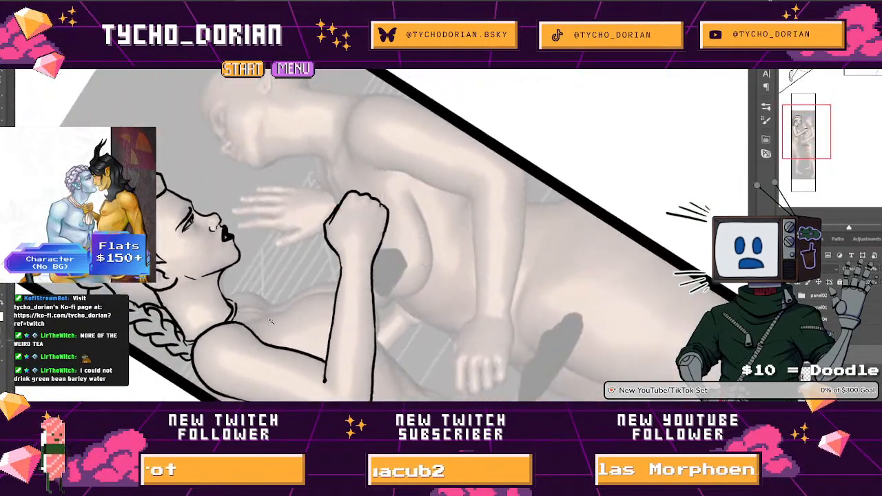
Step: Ink the braided figure's chest contour from the collar to the forearm, with the far shoulder line and a small raised clothing edge
{"action": "left_click_drag", "start_coordinate": [270, 318], "coordinate": [320, 329]}
{"action": "mouse_move", "coordinate": [216, 280]}
{"action": "left_mouse_down"}
{"action": "mouse_move", "coordinate": [325, 266]}
{"action": "mouse_move", "coordinate": [434, 211]}
{"action": "mouse_move", "coordinate": [524, 184]}
{"action": "mouse_move", "coordinate": [558, 184]}
{"action": "left_mouse_up"}
{"action": "left_click_drag", "start_coordinate": [308, 269], "coordinate": [354, 240]}
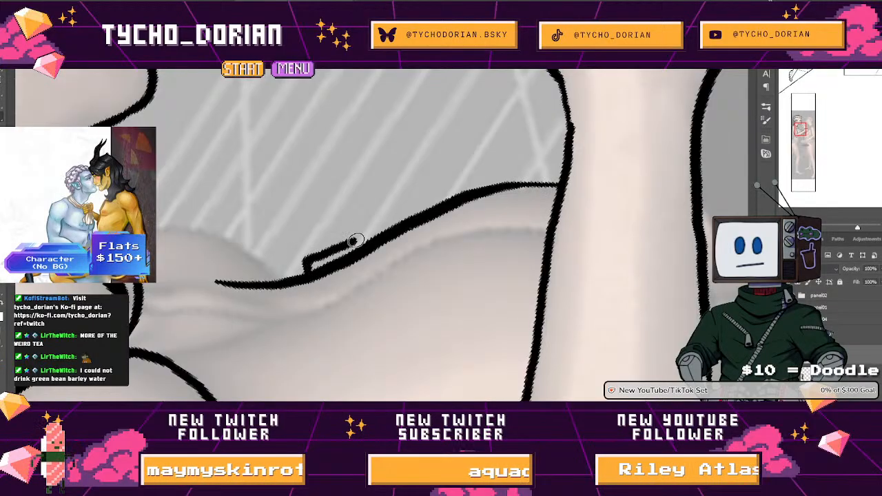
{"action": "left_click_drag", "start_coordinate": [144, 245], "coordinate": [210, 270]}
{"action": "left_click_drag", "start_coordinate": [159, 280], "coordinate": [287, 303]}
{"action": "mouse_move", "coordinate": [192, 261]}
{"action": "left_mouse_down"}
{"action": "mouse_move", "coordinate": [255, 255]}
{"action": "mouse_move", "coordinate": [312, 273]}
{"action": "mouse_move", "coordinate": [366, 306]}
{"action": "mouse_move", "coordinate": [207, 247]}
{"action": "mouse_move", "coordinate": [233, 217]}
{"action": "mouse_move", "coordinate": [300, 191]}
{"action": "left_mouse_up"}
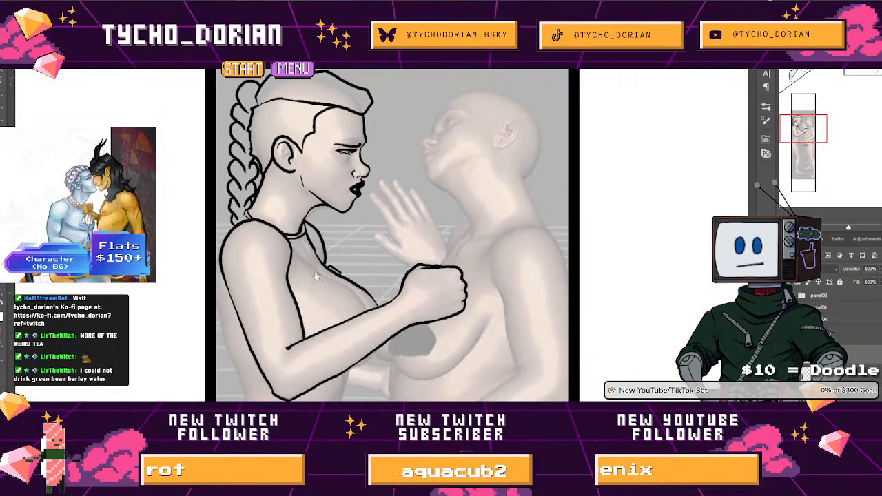
Step: Add short fold lines across the chest and ink the back contour behind the near upper arm
{"action": "left_click_drag", "start_coordinate": [319, 277], "coordinate": [369, 215]}
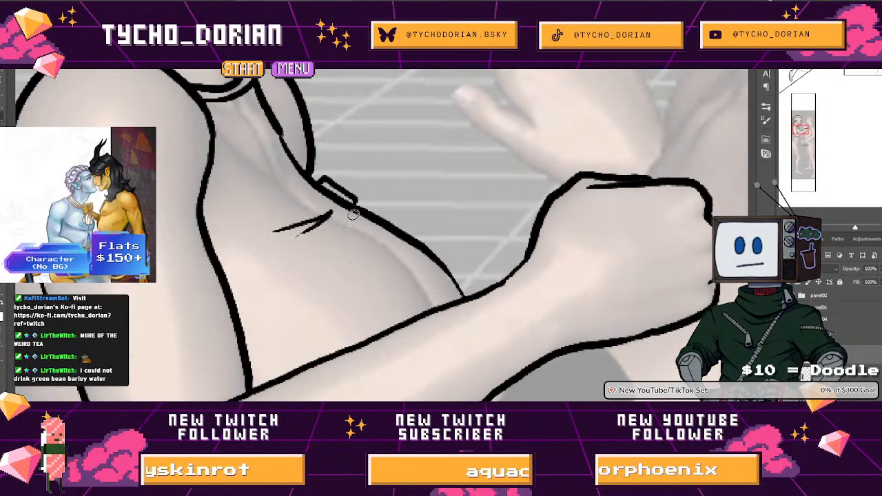
{"action": "left_click_drag", "start_coordinate": [216, 340], "coordinate": [350, 235]}
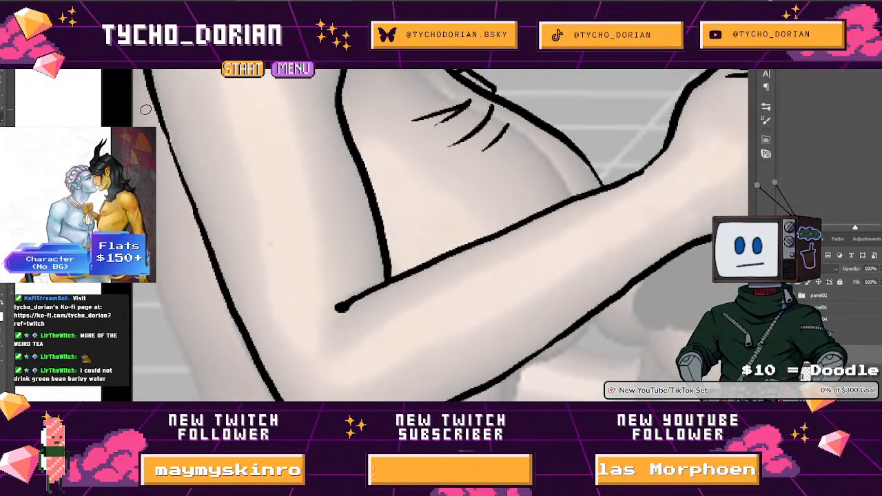
{"action": "left_click_drag", "start_coordinate": [146, 109], "coordinate": [146, 262]}
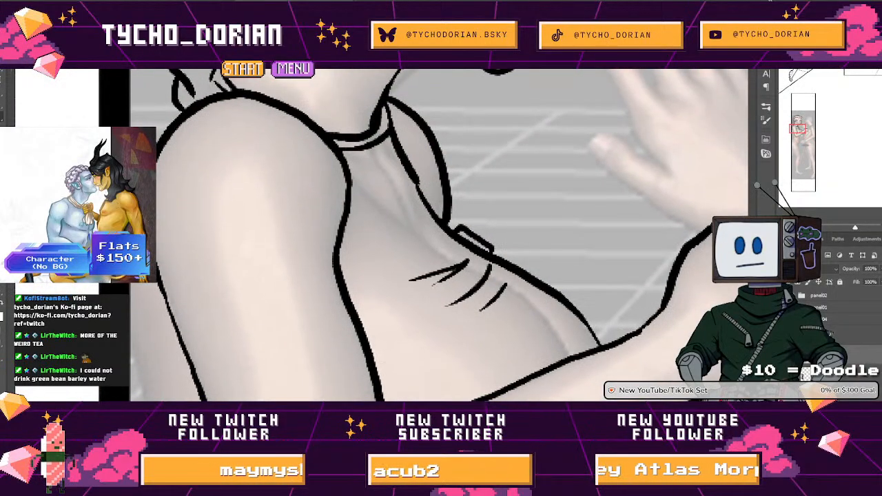
{"action": "left_click_drag", "start_coordinate": [126, 343], "coordinate": [105, 123]}
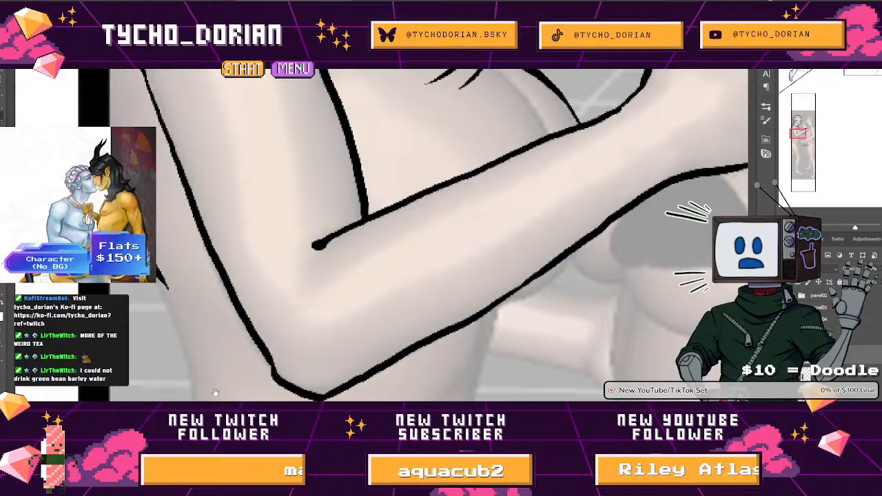
Step: Draw the trouser waistband below the elbow with a curved top edge, belt loops, an oval buckle and a broken lower edge
{"action": "mouse_move", "coordinate": [214, 394]}
{"action": "left_mouse_down"}
{"action": "mouse_move", "coordinate": [157, 193]}
{"action": "mouse_move", "coordinate": [226, 287]}
{"action": "mouse_move", "coordinate": [346, 309]}
{"action": "mouse_move", "coordinate": [402, 297]}
{"action": "left_mouse_up"}
{"action": "scroll", "coordinate": [410, 223], "scroll_direction": "down", "scroll_amount": 3}
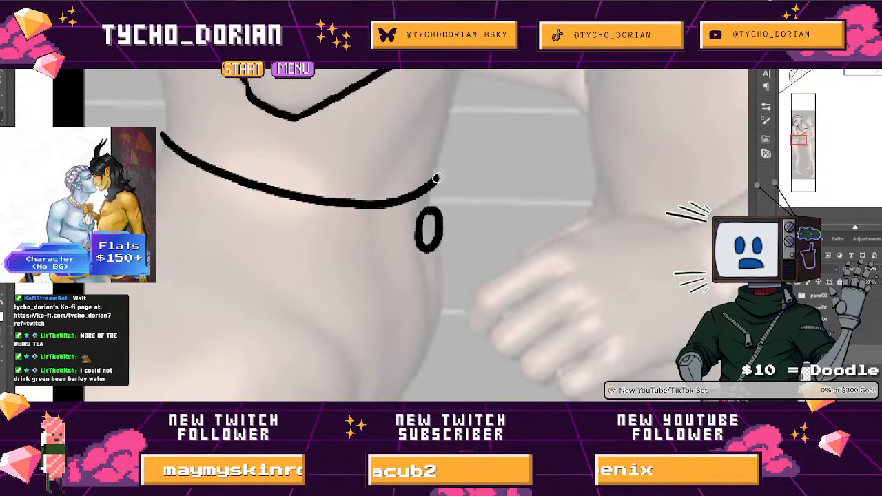
{"action": "left_click_drag", "start_coordinate": [436, 178], "coordinate": [443, 196]}
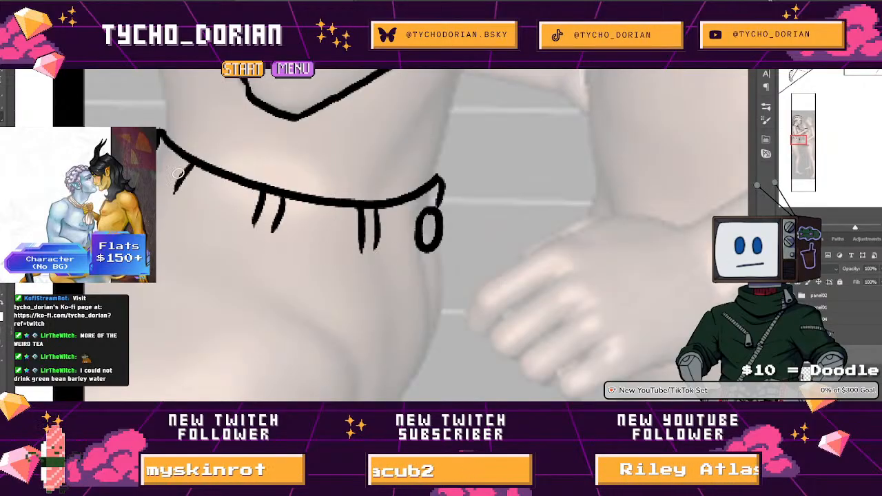
{"action": "left_click_drag", "start_coordinate": [195, 207], "coordinate": [238, 224]}
{"action": "left_click_drag", "start_coordinate": [291, 236], "coordinate": [403, 248]}
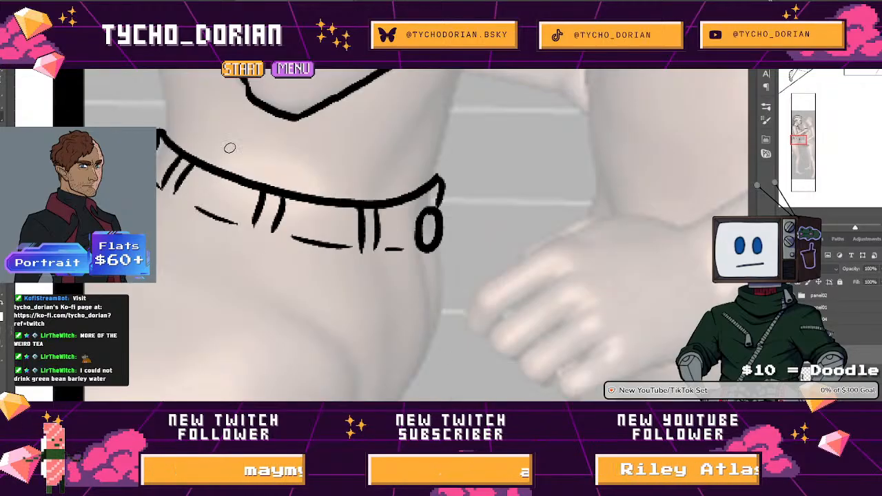
Step: Close the back end of the waistband and ink the waist contours up to the bent arm
{"action": "left_click_drag", "start_coordinate": [196, 157], "coordinate": [215, 312]}
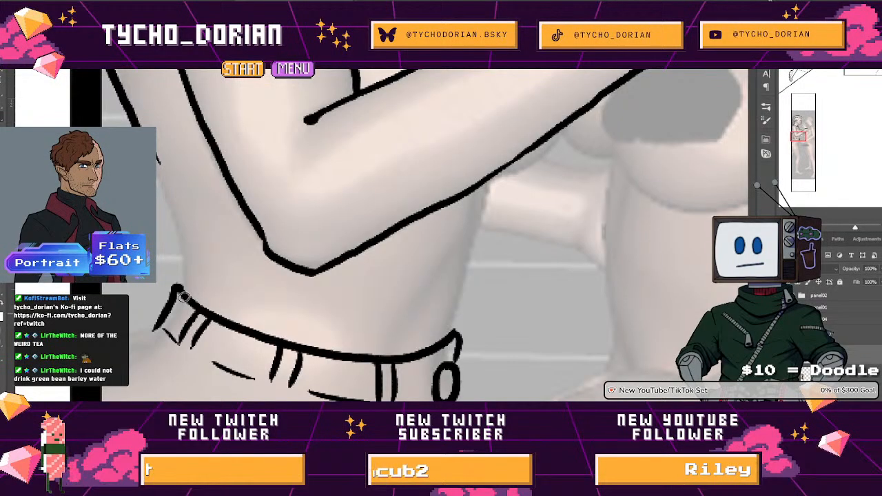
{"action": "left_click_drag", "start_coordinate": [176, 260], "coordinate": [160, 161]}
{"action": "left_click_drag", "start_coordinate": [444, 285], "coordinate": [260, 274]}
{"action": "left_click_drag", "start_coordinate": [275, 322], "coordinate": [300, 246]}
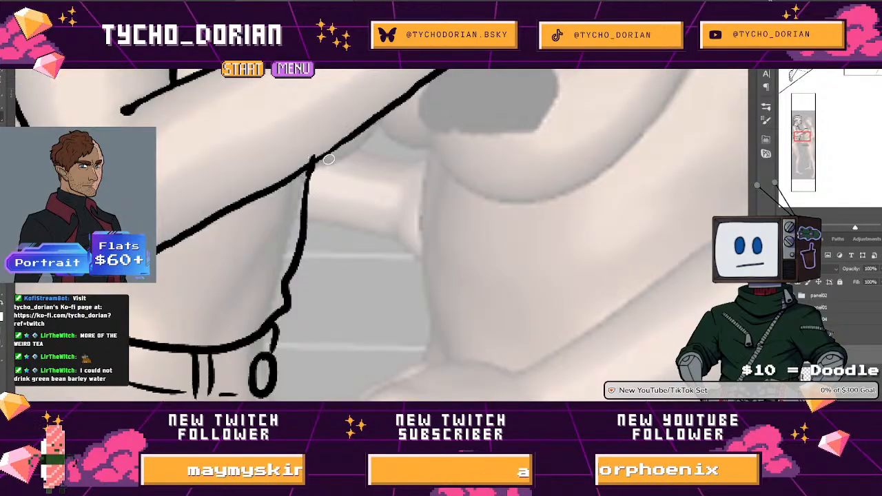
Step: Undo the last front waist stroke, redraw it up to the forearm and outline the far forearm behind the torso
{"action": "key", "text": "ctrl+z"}
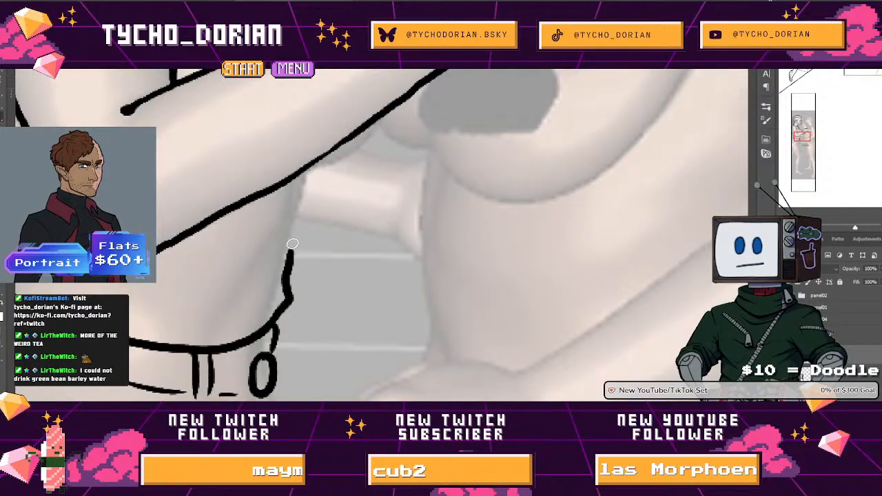
{"action": "mouse_move", "coordinate": [303, 224]}
{"action": "left_mouse_down"}
{"action": "mouse_move", "coordinate": [310, 214]}
{"action": "mouse_move", "coordinate": [432, 251]}
{"action": "mouse_move", "coordinate": [420, 241]}
{"action": "mouse_move", "coordinate": [423, 189]}
{"action": "mouse_move", "coordinate": [375, 164]}
{"action": "left_mouse_up"}
{"action": "left_click_drag", "start_coordinate": [393, 199], "coordinate": [351, 168]}
Step: Ink the hip line behind the waistband and the lower-abdomen contour, with crease lines at the top of the thigh
{"action": "scroll", "coordinate": [350, 167], "scroll_direction": "up", "scroll_amount": 2}
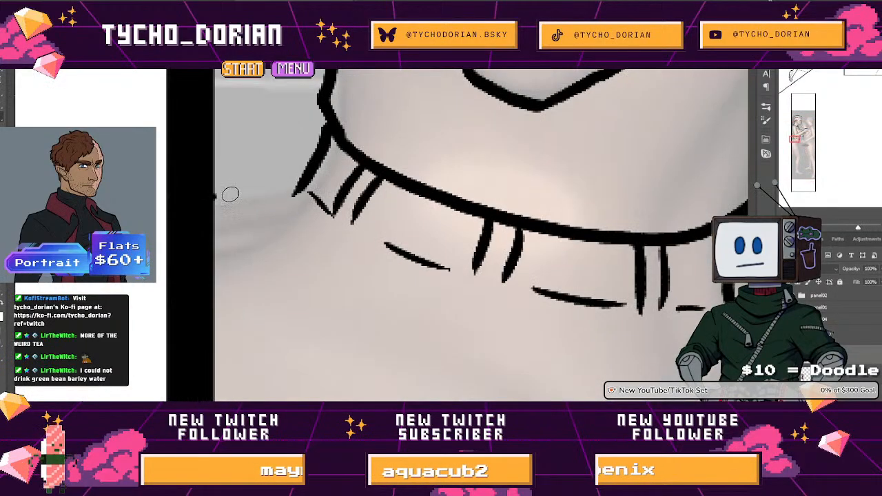
{"action": "mouse_move", "coordinate": [213, 211]}
{"action": "left_mouse_down"}
{"action": "mouse_move", "coordinate": [316, 200]}
{"action": "mouse_move", "coordinate": [350, 224]}
{"action": "mouse_move", "coordinate": [258, 194]}
{"action": "left_mouse_up"}
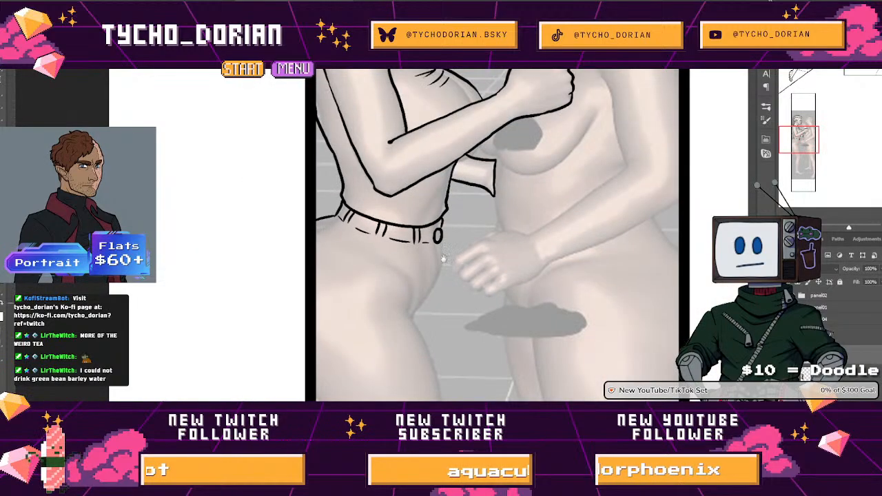
{"action": "left_click_drag", "start_coordinate": [443, 257], "coordinate": [301, 130]}
{"action": "left_click_drag", "start_coordinate": [244, 136], "coordinate": [282, 101]}
{"action": "scroll", "coordinate": [291, 226], "scroll_direction": "up", "scroll_amount": 2}
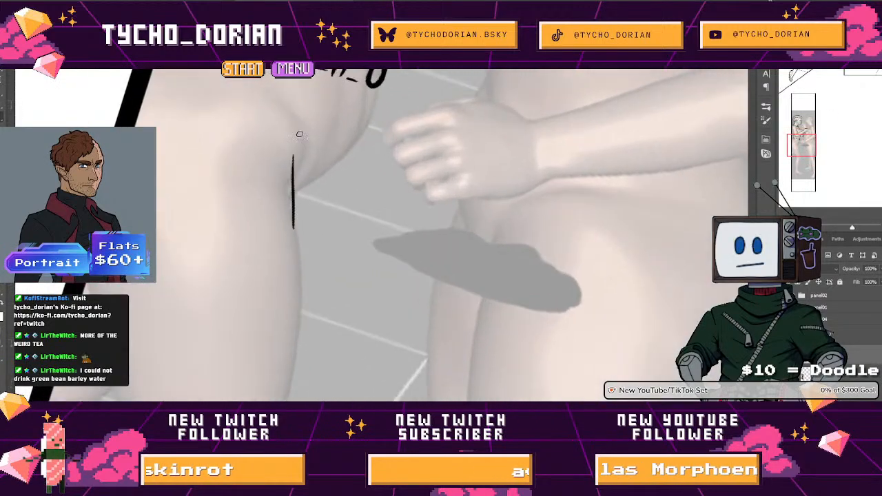
{"action": "scroll", "coordinate": [304, 190], "scroll_direction": "up", "scroll_amount": 2}
{"action": "left_click_drag", "start_coordinate": [280, 240], "coordinate": [371, 163]}
{"action": "left_click_drag", "start_coordinate": [410, 117], "coordinate": [430, 73]}
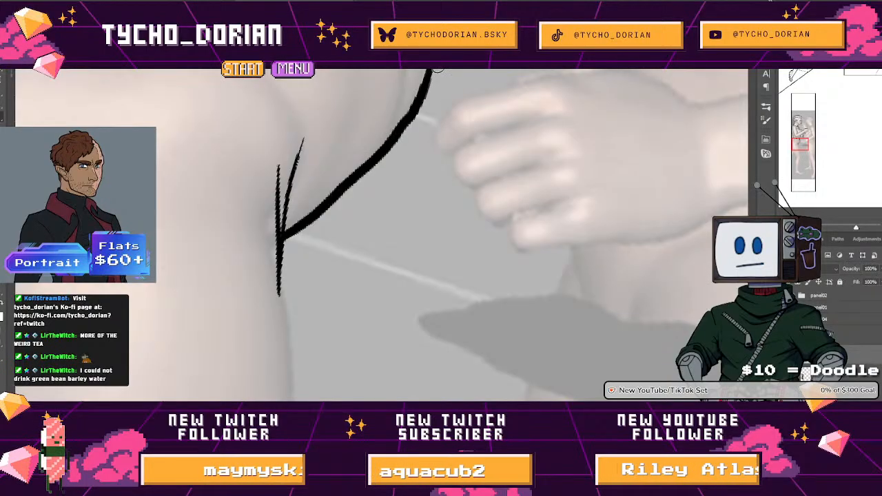
Step: Ink the front contour of the near thigh from the hip crease down towards the knee
{"action": "left_click_drag", "start_coordinate": [276, 372], "coordinate": [276, 207]}
{"action": "mouse_move", "coordinate": [257, 281]}
{"action": "left_mouse_down"}
{"action": "mouse_move", "coordinate": [298, 337]}
{"action": "mouse_move", "coordinate": [482, 317]}
{"action": "left_mouse_up"}
{"action": "left_click_drag", "start_coordinate": [275, 294], "coordinate": [96, 242]}
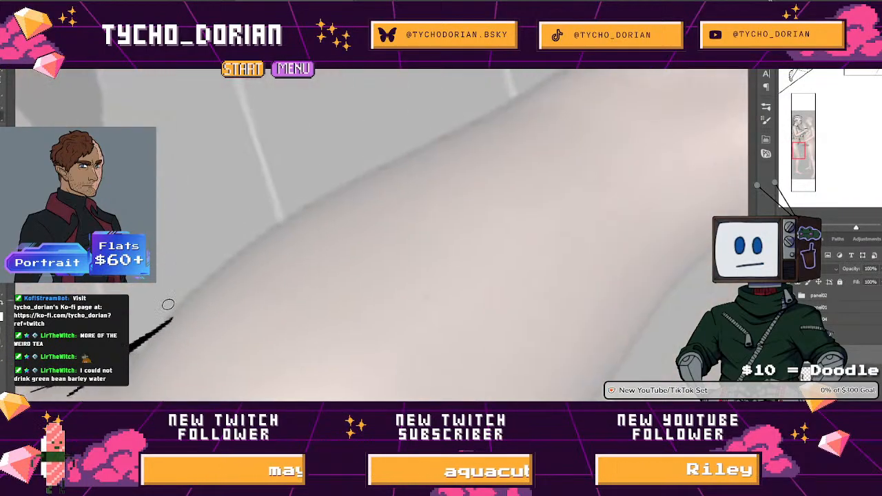
{"action": "mouse_move", "coordinate": [224, 269]}
{"action": "left_mouse_down"}
{"action": "mouse_move", "coordinate": [361, 171]}
{"action": "mouse_move", "coordinate": [187, 215]}
{"action": "left_mouse_up"}
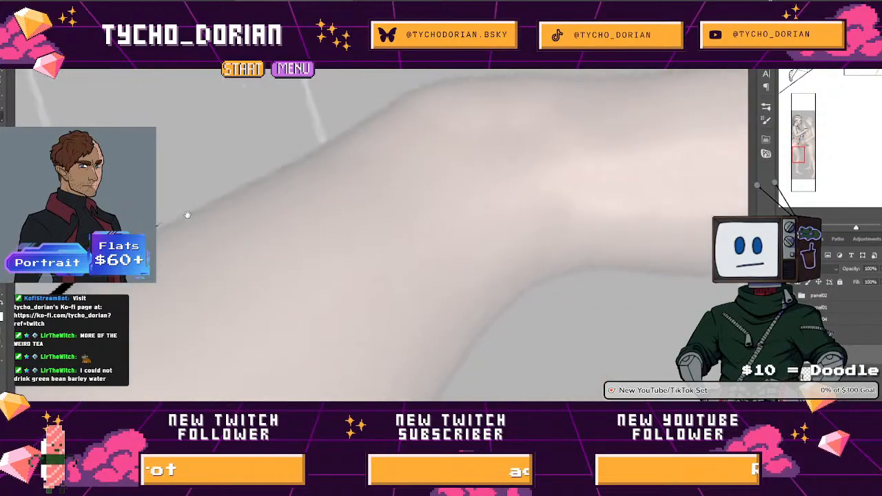
{"action": "left_click_drag", "start_coordinate": [342, 138], "coordinate": [397, 101]}
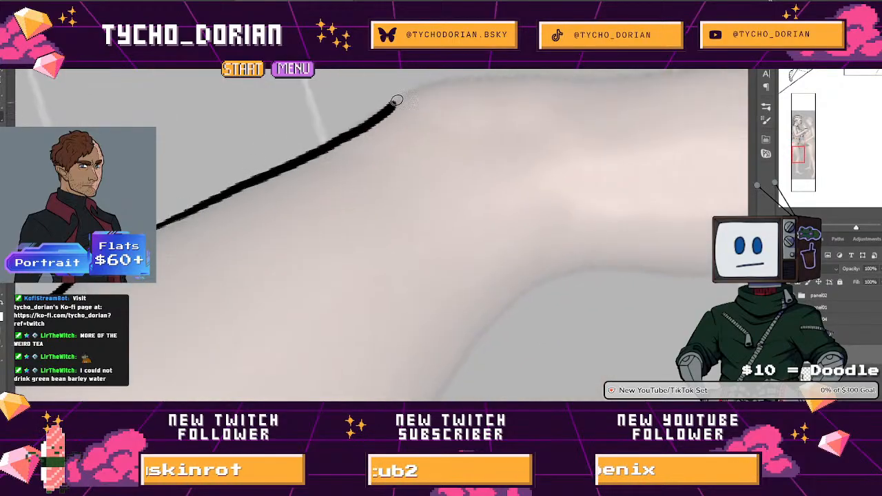
Step: Continue the front leg contour over the knee, undoing strokes that miss the shape
{"action": "mouse_move", "coordinate": [487, 82]}
{"action": "left_mouse_down"}
{"action": "mouse_move", "coordinate": [195, 166]}
{"action": "mouse_move", "coordinate": [183, 210]}
{"action": "mouse_move", "coordinate": [187, 183]}
{"action": "mouse_move", "coordinate": [282, 167]}
{"action": "mouse_move", "coordinate": [438, 119]}
{"action": "mouse_move", "coordinate": [214, 182]}
{"action": "left_mouse_up"}
{"action": "left_click_drag", "start_coordinate": [156, 196], "coordinate": [341, 88]}
{"action": "key", "text": "ctrl+z"}
{"action": "mouse_move", "coordinate": [257, 175]}
{"action": "left_mouse_down"}
{"action": "mouse_move", "coordinate": [196, 154]}
{"action": "mouse_move", "coordinate": [446, 194]}
{"action": "left_mouse_up"}
{"action": "key", "text": "ctrl+z"}
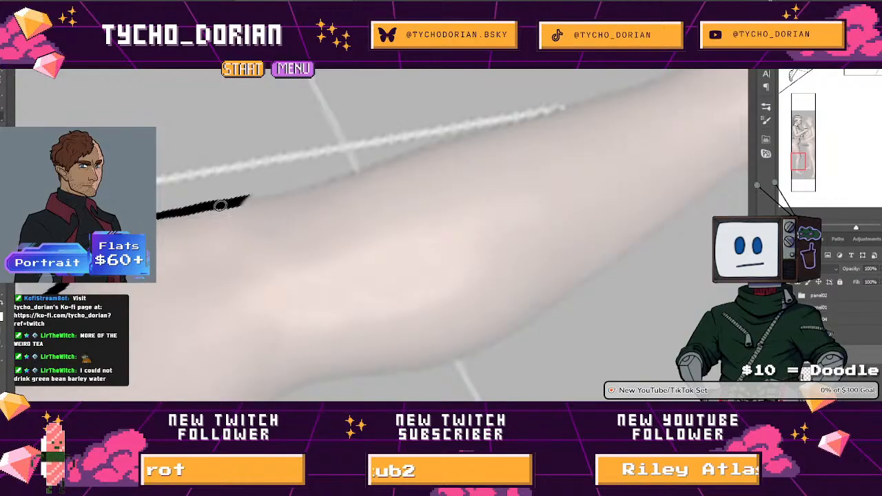
Step: Draw the front of the flared trouser leg as two diverging lines from below the knee, with the hem of the front fold
{"action": "mouse_move", "coordinate": [260, 190]}
{"action": "left_mouse_down"}
{"action": "mouse_move", "coordinate": [452, 86]}
{"action": "mouse_move", "coordinate": [247, 188]}
{"action": "mouse_move", "coordinate": [352, 140]}
{"action": "mouse_move", "coordinate": [457, 71]}
{"action": "mouse_move", "coordinate": [635, 275]}
{"action": "left_mouse_up"}
{"action": "mouse_move", "coordinate": [592, 349]}
{"action": "left_mouse_down"}
{"action": "mouse_move", "coordinate": [486, 277]}
{"action": "mouse_move", "coordinate": [378, 315]}
{"action": "left_mouse_up"}
{"action": "mouse_move", "coordinate": [266, 308]}
{"action": "left_mouse_down"}
{"action": "mouse_move", "coordinate": [378, 310]}
{"action": "mouse_move", "coordinate": [473, 225]}
{"action": "left_mouse_up"}
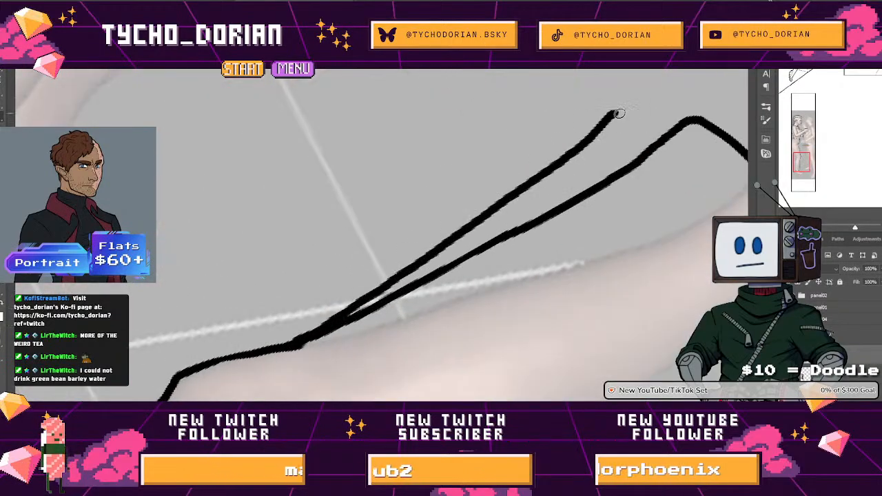
{"action": "mouse_move", "coordinate": [650, 140]}
{"action": "left_mouse_down"}
{"action": "mouse_move", "coordinate": [659, 153]}
{"action": "mouse_move", "coordinate": [584, 208]}
{"action": "left_mouse_up"}
{"action": "mouse_move", "coordinate": [611, 256]}
{"action": "left_mouse_down"}
{"action": "mouse_move", "coordinate": [400, 184]}
{"action": "mouse_move", "coordinate": [460, 228]}
{"action": "left_mouse_up"}
{"action": "left_click_drag", "start_coordinate": [327, 233], "coordinate": [452, 202]}
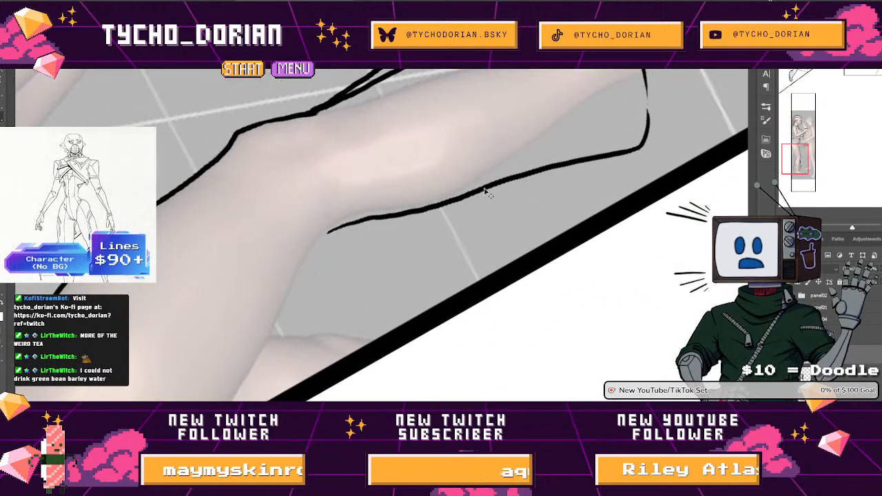
{"action": "key", "text": "ctrl+z"}
{"action": "left_click_drag", "start_coordinate": [333, 221], "coordinate": [352, 213]}
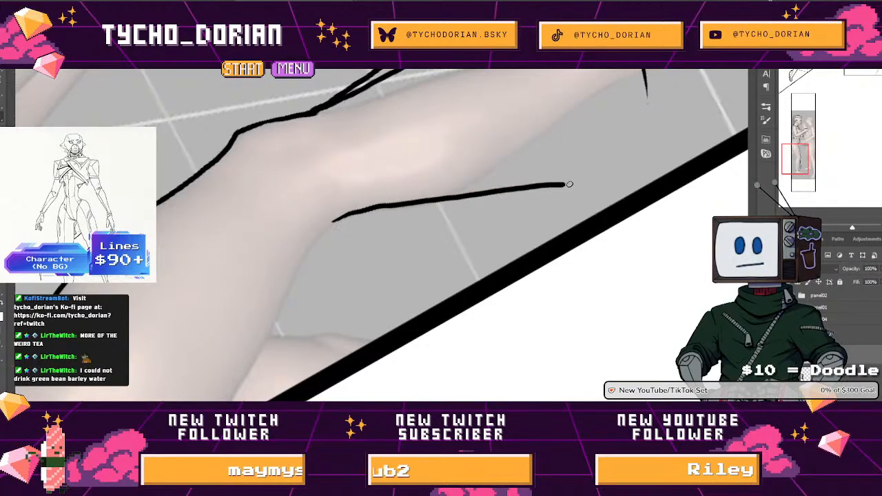
{"action": "key", "text": "ctrl+z"}
Step: Ink the back edge of the flared trouser leg from behind the knee and join it to the hem at a corner
{"action": "mouse_move", "coordinate": [446, 191]}
{"action": "left_mouse_down"}
{"action": "mouse_move", "coordinate": [347, 179]}
{"action": "mouse_move", "coordinate": [292, 192]}
{"action": "left_mouse_up"}
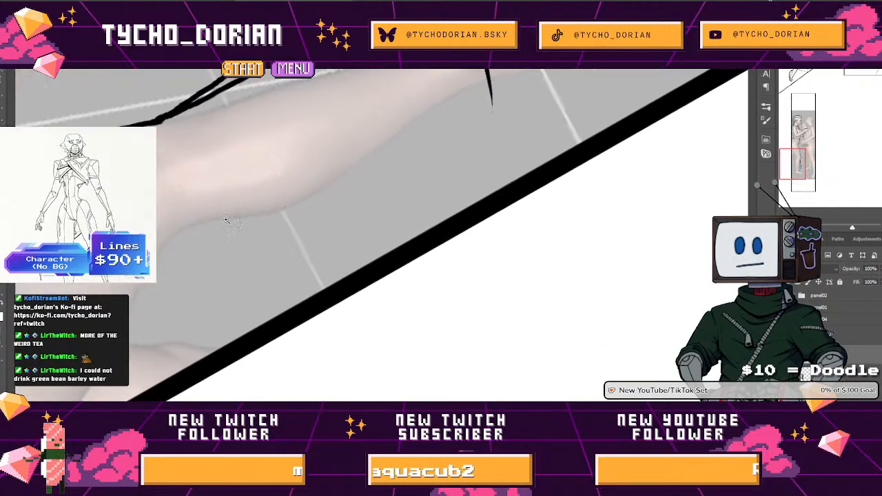
{"action": "left_click_drag", "start_coordinate": [227, 220], "coordinate": [251, 222]}
{"action": "mouse_move", "coordinate": [158, 253]}
{"action": "left_mouse_down"}
{"action": "mouse_move", "coordinate": [231, 224]}
{"action": "mouse_move", "coordinate": [358, 199]}
{"action": "mouse_move", "coordinate": [496, 179]}
{"action": "mouse_move", "coordinate": [589, 181]}
{"action": "left_mouse_up"}
{"action": "key", "text": "ctrl+z"}
{"action": "left_click_drag", "start_coordinate": [424, 187], "coordinate": [441, 189]}
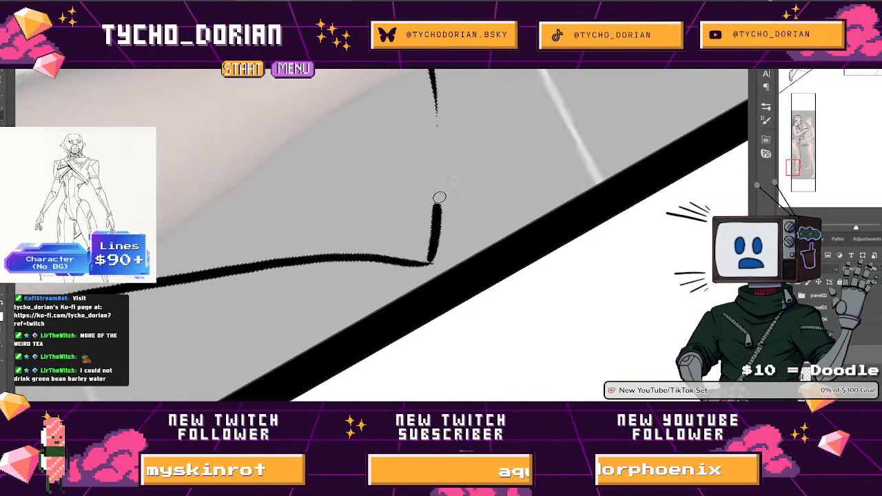
{"action": "key", "text": "ctrl+z"}
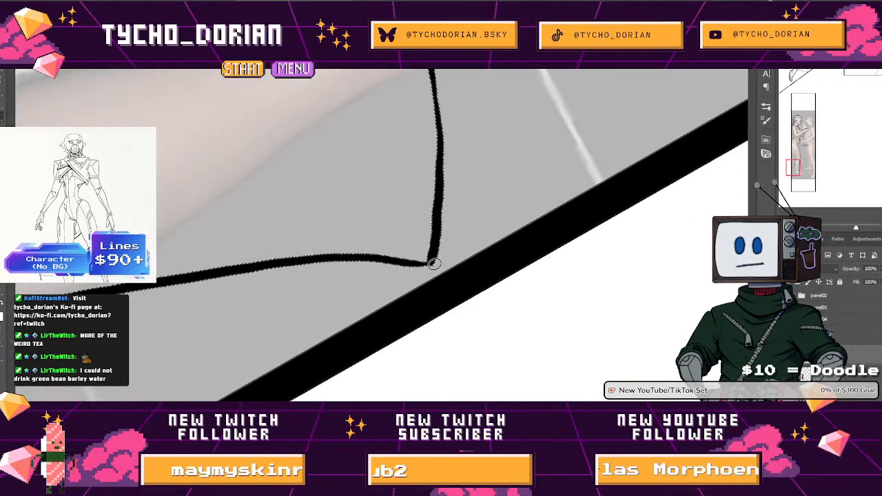
Step: Reset the canvas rotation and add an outer fold behind the back edge of the flared trouser leg
{"action": "left_click_drag", "start_coordinate": [448, 215], "coordinate": [386, 217]}
{"action": "key", "text": "r"}
{"action": "left_click_drag", "start_coordinate": [269, 249], "coordinate": [419, 124]}
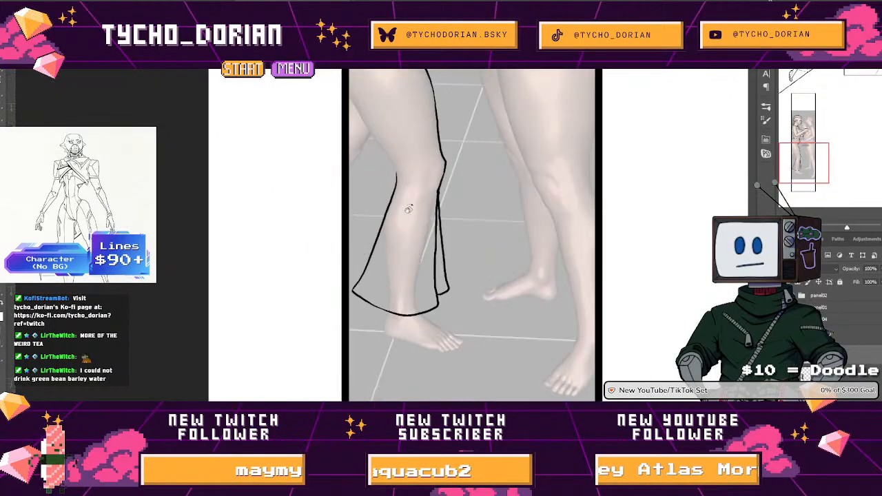
{"action": "scroll", "coordinate": [408, 209], "scroll_direction": "up", "scroll_amount": 3}
{"action": "left_click_drag", "start_coordinate": [420, 177], "coordinate": [318, 375]}
{"action": "scroll", "coordinate": [318, 376], "scroll_direction": "down", "scroll_amount": 2}
{"action": "scroll", "coordinate": [369, 121], "scroll_direction": "up", "scroll_amount": 2}
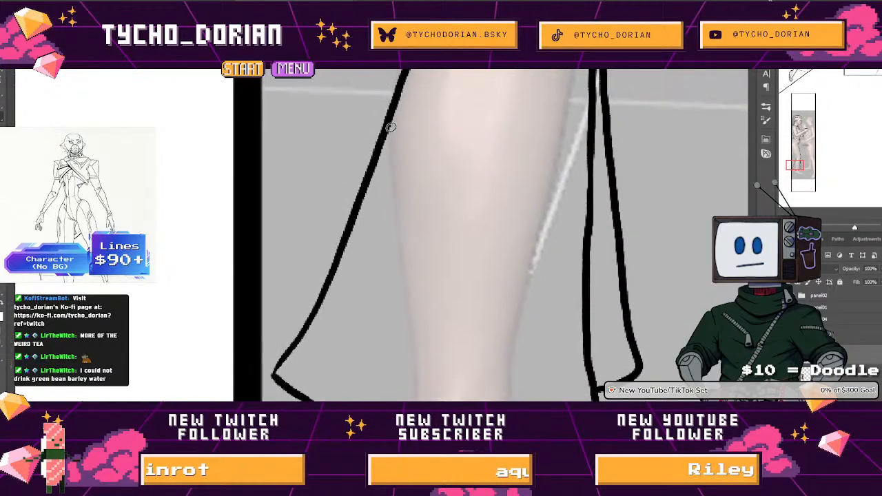
{"action": "left_click_drag", "start_coordinate": [316, 229], "coordinate": [289, 273]}
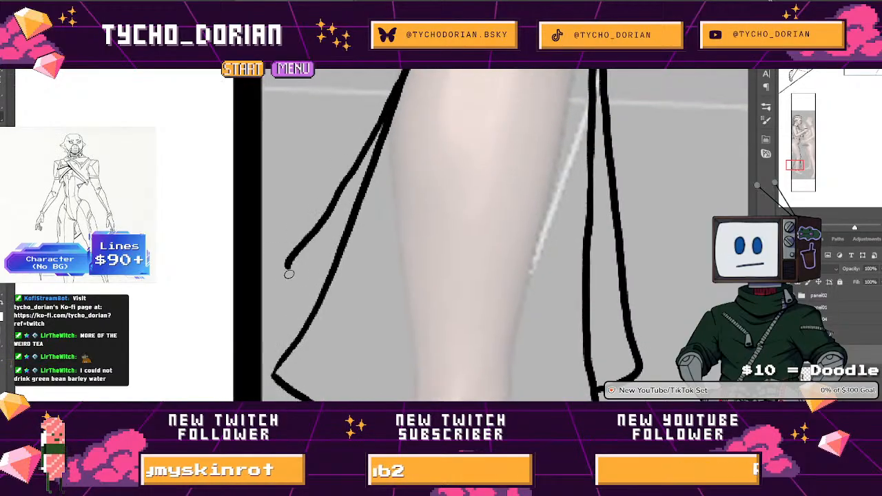
{"action": "key", "text": "ctrl+z"}
{"action": "mouse_move", "coordinate": [396, 81]}
{"action": "left_mouse_down"}
{"action": "mouse_move", "coordinate": [289, 275]}
{"action": "mouse_move", "coordinate": [287, 305]}
{"action": "mouse_move", "coordinate": [300, 331]}
{"action": "left_mouse_up"}
{"action": "left_click_drag", "start_coordinate": [361, 258], "coordinate": [287, 211]}
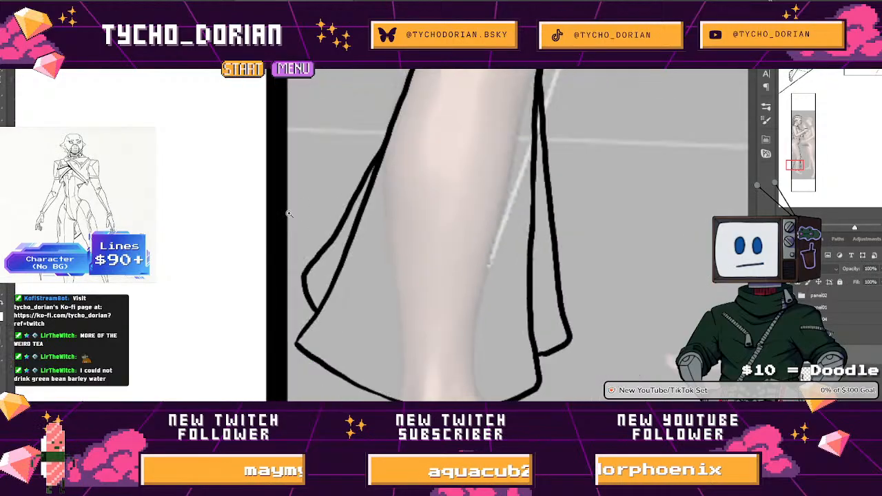
Step: Ink the back contour of the near thigh from the panel border to the line behind the knee
{"action": "left_click_drag", "start_coordinate": [394, 143], "coordinate": [371, 238]}
{"action": "left_click_drag", "start_coordinate": [297, 247], "coordinate": [243, 293]}
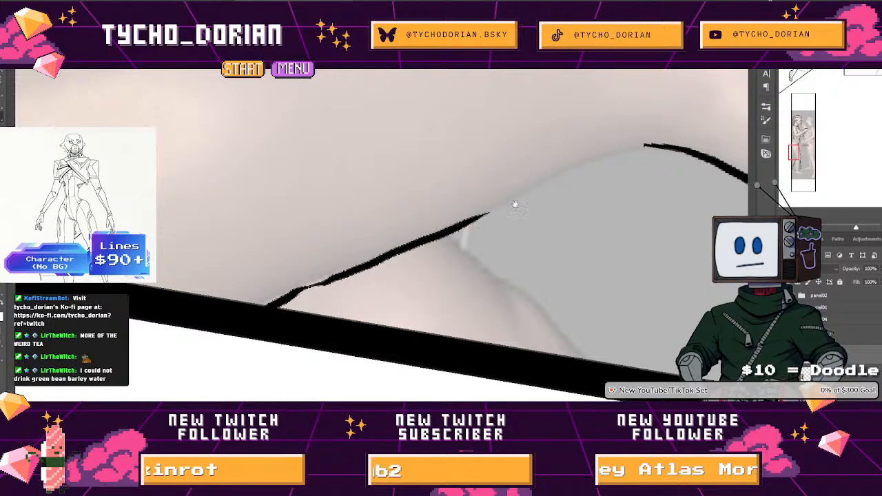
{"action": "mouse_move", "coordinate": [514, 204]}
{"action": "left_mouse_down"}
{"action": "mouse_move", "coordinate": [314, 256]}
{"action": "mouse_move", "coordinate": [420, 211]}
{"action": "mouse_move", "coordinate": [490, 199]}
{"action": "left_mouse_up"}
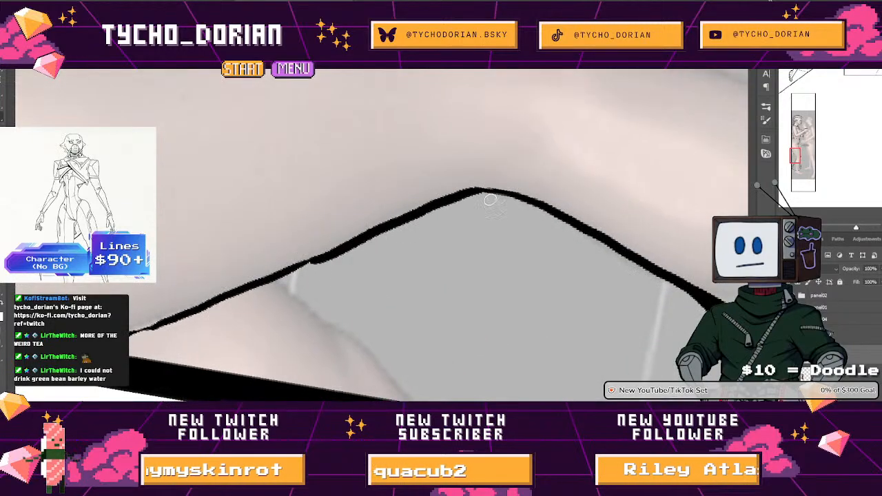
Step: Ink the side seam of the near trouser leg from below the waistband down the thigh and shin toward the hem
{"action": "mouse_move", "coordinate": [314, 251]}
{"action": "left_mouse_down"}
{"action": "mouse_move", "coordinate": [334, 284]}
{"action": "mouse_move", "coordinate": [269, 175]}
{"action": "left_mouse_up"}
{"action": "mouse_move", "coordinate": [254, 216]}
{"action": "left_mouse_down"}
{"action": "mouse_move", "coordinate": [372, 225]}
{"action": "mouse_move", "coordinate": [452, 255]}
{"action": "mouse_move", "coordinate": [317, 238]}
{"action": "mouse_move", "coordinate": [429, 149]}
{"action": "left_mouse_up"}
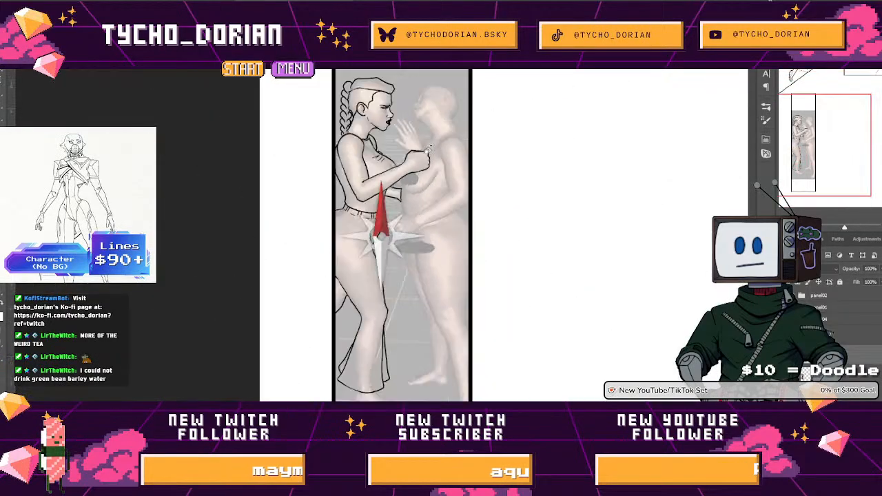
{"action": "left_click_drag", "start_coordinate": [339, 266], "coordinate": [368, 265]}
{"action": "left_click_drag", "start_coordinate": [371, 266], "coordinate": [337, 206]}
{"action": "mouse_move", "coordinate": [331, 160]}
{"action": "left_mouse_down"}
{"action": "mouse_move", "coordinate": [348, 160]}
{"action": "mouse_move", "coordinate": [323, 232]}
{"action": "left_mouse_up"}
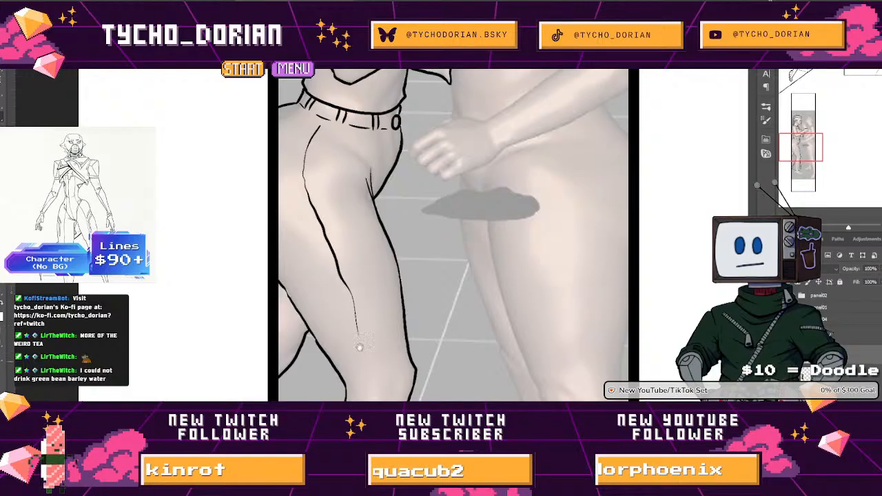
{"action": "mouse_move", "coordinate": [359, 347]}
{"action": "left_mouse_down"}
{"action": "mouse_move", "coordinate": [317, 173]}
{"action": "mouse_move", "coordinate": [325, 315]}
{"action": "mouse_move", "coordinate": [303, 109]}
{"action": "left_mouse_up"}
{"action": "left_click", "coordinate": [307, 280], "text": "ctrl"}
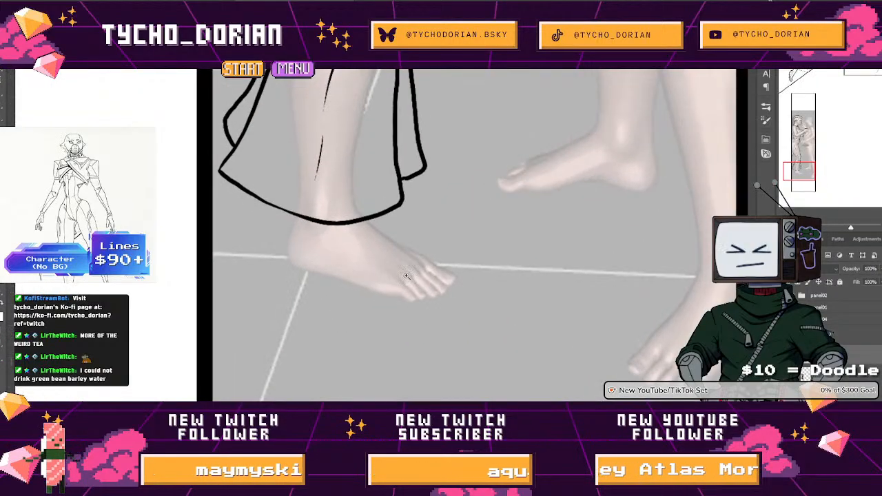
Step: Ink the upper contour of the front of the near foot's shoe, curving it down around the toe tip
{"action": "left_click", "coordinate": [386, 248], "text": "ctrl"}
{"action": "left_click", "coordinate": [386, 240], "text": "ctrl"}
{"action": "mouse_move", "coordinate": [407, 224]}
{"action": "left_mouse_down"}
{"action": "mouse_move", "coordinate": [449, 255]}
{"action": "mouse_move", "coordinate": [463, 257]}
{"action": "mouse_move", "coordinate": [455, 236]}
{"action": "mouse_move", "coordinate": [524, 259]}
{"action": "mouse_move", "coordinate": [445, 246]}
{"action": "mouse_move", "coordinate": [508, 255]}
{"action": "mouse_move", "coordinate": [528, 282]}
{"action": "mouse_move", "coordinate": [529, 314]}
{"action": "left_mouse_up"}
{"action": "key", "text": "ctrl+z"}
{"action": "key", "text": "ctrl+z"}
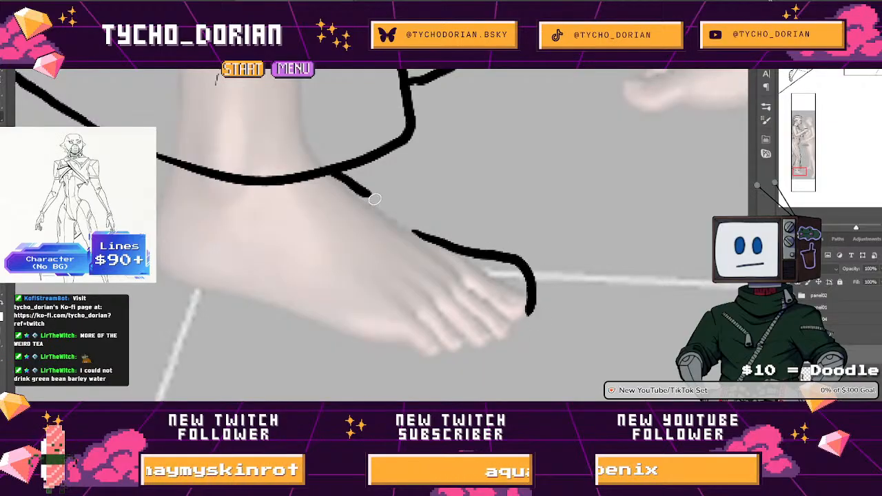
Step: Rotate the canvas and ink the instep line joining the trouser hem to the shoe's toe contour
{"action": "key", "text": "ctrl+z"}
{"action": "key", "text": "r"}
{"action": "mouse_move", "coordinate": [355, 209]}
{"action": "left_mouse_down"}
{"action": "mouse_move", "coordinate": [341, 226]}
{"action": "mouse_move", "coordinate": [371, 210]}
{"action": "left_mouse_up"}
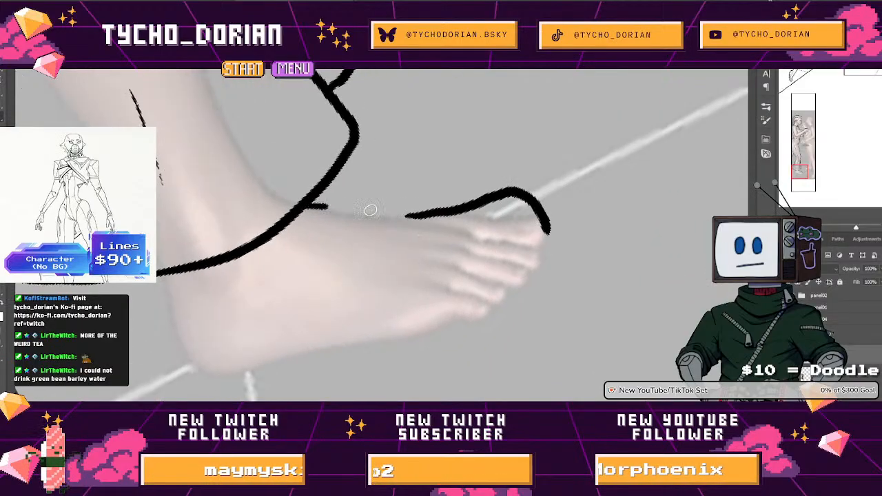
{"action": "left_click_drag", "start_coordinate": [423, 217], "coordinate": [430, 217]}
{"action": "key", "text": "space"}
{"action": "left_click_drag", "start_coordinate": [438, 234], "coordinate": [313, 167]}
Step: Reset the canvas rotation and ink the shoe's lower contour from the heel forward, closing it at the toe tip
{"action": "key", "text": "r"}
{"action": "left_click_drag", "start_coordinate": [176, 304], "coordinate": [170, 177]}
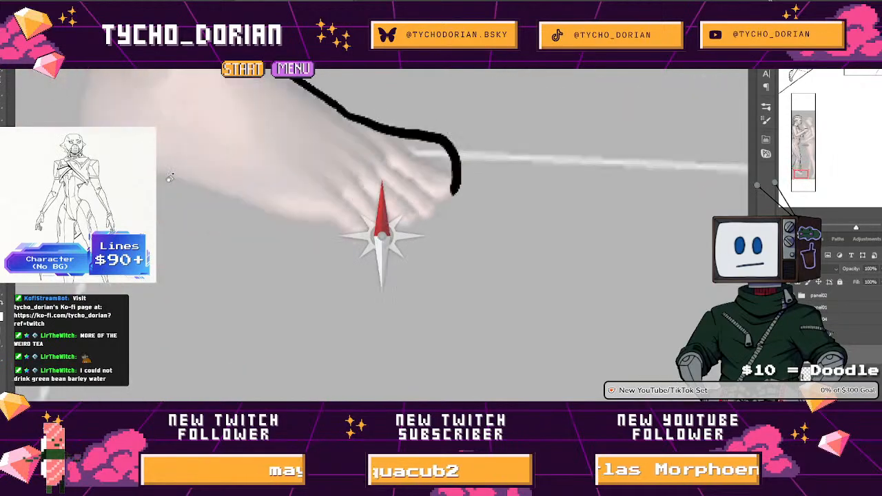
{"action": "left_click_drag", "start_coordinate": [203, 262], "coordinate": [248, 316]}
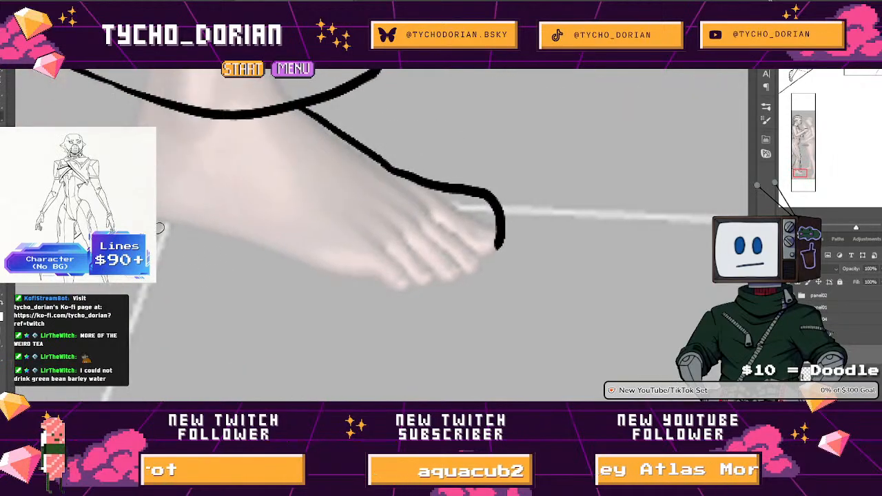
{"action": "mouse_move", "coordinate": [159, 227]}
{"action": "left_mouse_down"}
{"action": "mouse_move", "coordinate": [244, 238]}
{"action": "mouse_move", "coordinate": [368, 295]}
{"action": "left_mouse_up"}
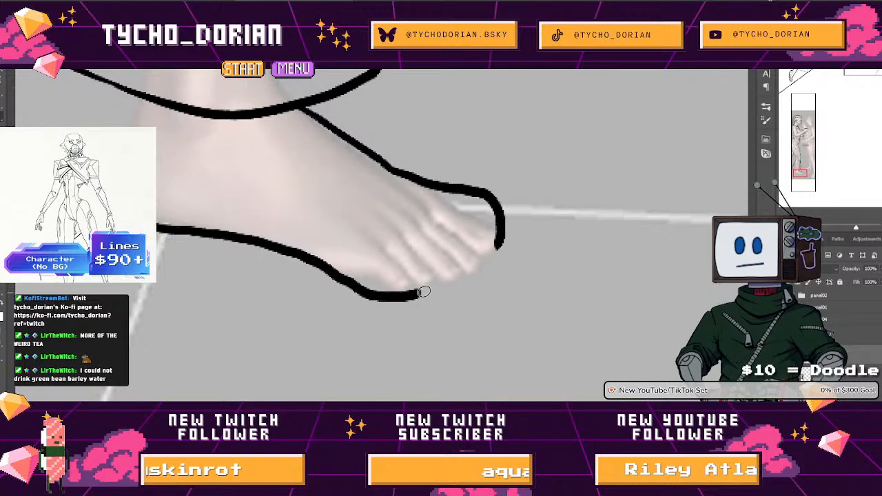
{"action": "mouse_move", "coordinate": [423, 292]}
{"action": "left_mouse_down"}
{"action": "mouse_move", "coordinate": [468, 272]}
{"action": "mouse_move", "coordinate": [491, 248]}
{"action": "mouse_move", "coordinate": [498, 213]}
{"action": "left_mouse_up"}
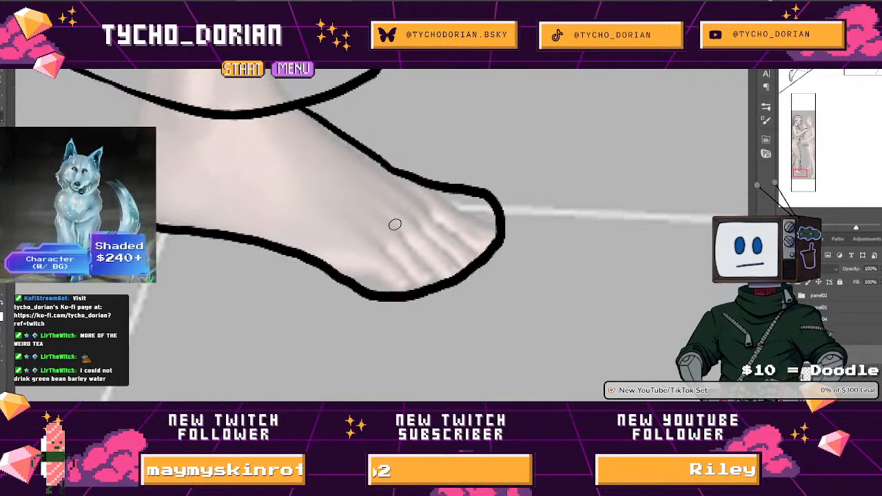
Step: Add the shoe's toe cap curve, heel seam and lacing edge, with three laces crossing the instep
{"action": "left_click_drag", "start_coordinate": [340, 260], "coordinate": [406, 185]}
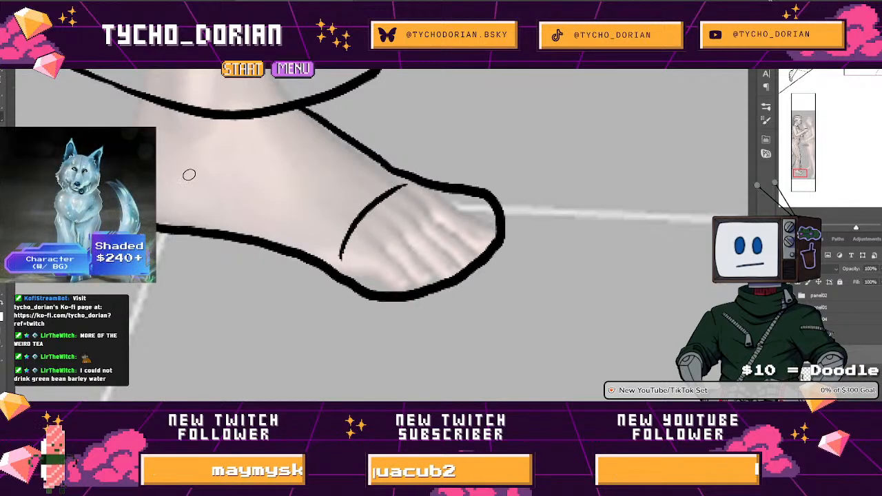
{"action": "mouse_move", "coordinate": [144, 96]}
{"action": "left_mouse_down"}
{"action": "mouse_move", "coordinate": [131, 128]}
{"action": "mouse_move", "coordinate": [186, 212]}
{"action": "left_mouse_up"}
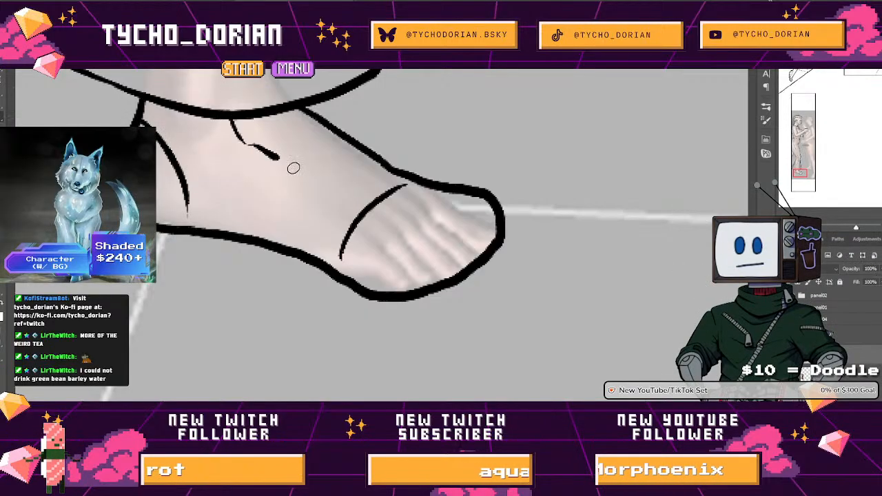
{"action": "left_click_drag", "start_coordinate": [276, 157], "coordinate": [355, 207]}
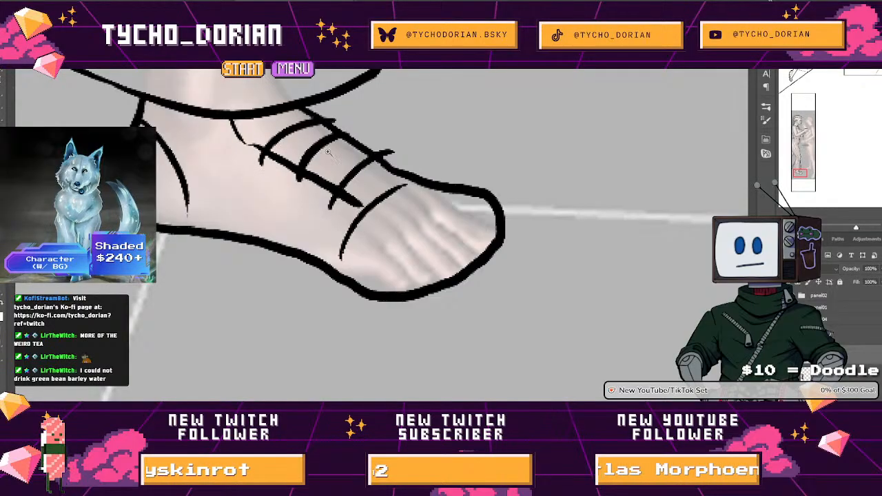
{"action": "mouse_move", "coordinate": [328, 153]}
{"action": "left_mouse_down"}
{"action": "mouse_move", "coordinate": [223, 127]}
{"action": "mouse_move", "coordinate": [309, 169]}
{"action": "mouse_move", "coordinate": [337, 165]}
{"action": "left_mouse_up"}
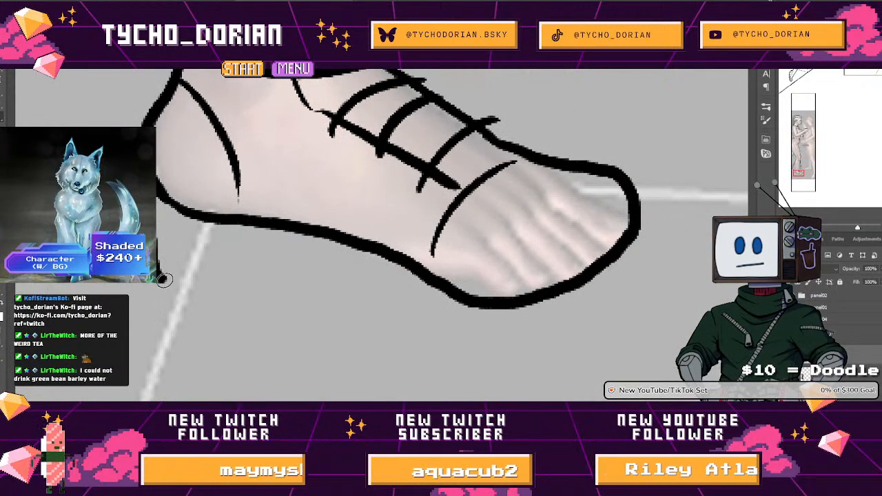
Step: Ink a raised heel and thick sole under the shoe, running through the arch and up around the toe
{"action": "mouse_move", "coordinate": [164, 279]}
{"action": "left_mouse_down"}
{"action": "mouse_move", "coordinate": [231, 292]}
{"action": "mouse_move", "coordinate": [259, 278]}
{"action": "left_mouse_up"}
{"action": "left_click_drag", "start_coordinate": [300, 253], "coordinate": [374, 281]}
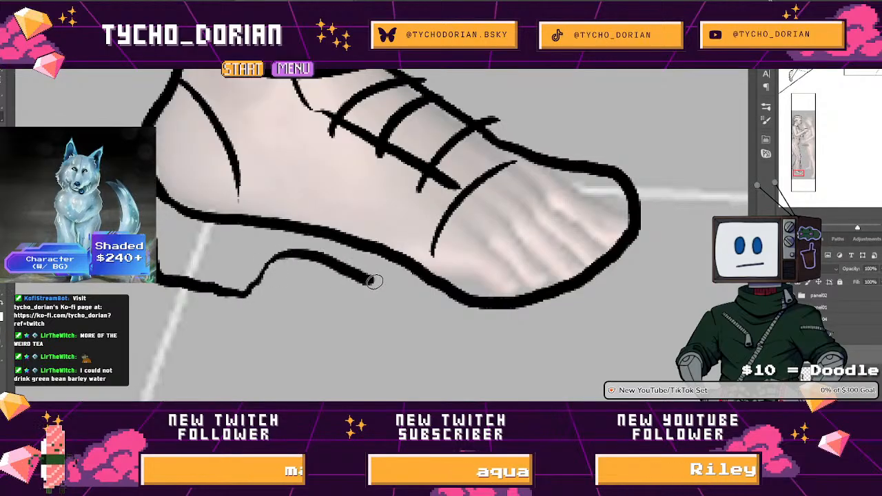
{"action": "mouse_move", "coordinate": [427, 319]}
{"action": "left_mouse_down"}
{"action": "mouse_move", "coordinate": [261, 282]}
{"action": "mouse_move", "coordinate": [242, 293]}
{"action": "mouse_move", "coordinate": [311, 298]}
{"action": "mouse_move", "coordinate": [378, 282]}
{"action": "mouse_move", "coordinate": [425, 252]}
{"action": "mouse_move", "coordinate": [446, 223]}
{"action": "mouse_move", "coordinate": [446, 175]}
{"action": "left_mouse_up"}
{"action": "key", "text": "ctrl+z"}
{"action": "key", "text": "ctrl+z"}
{"action": "left_click_drag", "start_coordinate": [249, 209], "coordinate": [415, 263]}
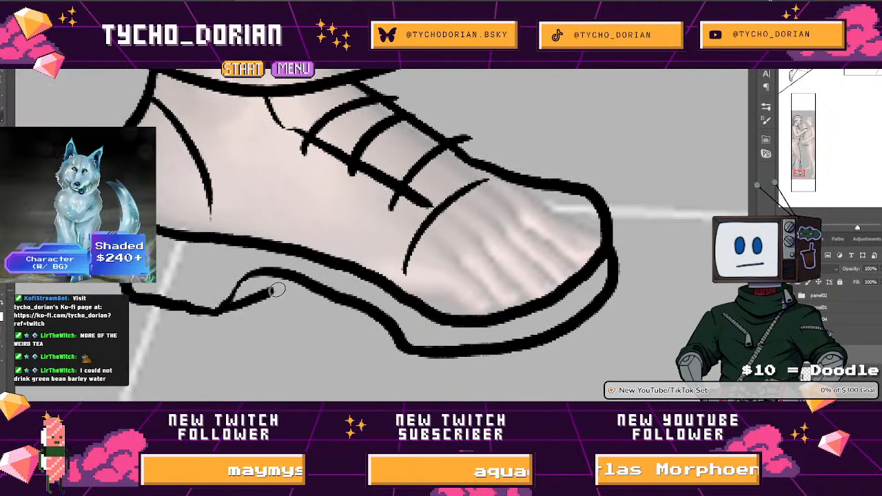
{"action": "left_click_drag", "start_coordinate": [283, 276], "coordinate": [176, 262]}
{"action": "left_click_drag", "start_coordinate": [347, 225], "coordinate": [315, 248]}
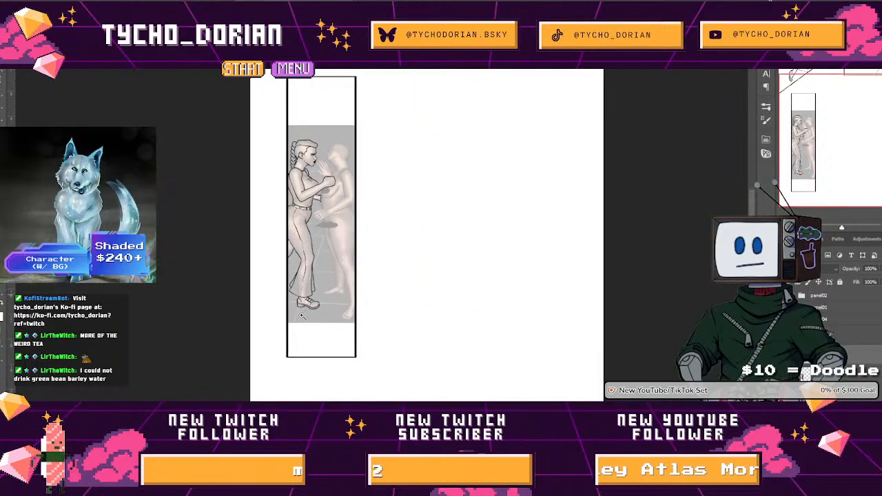
{"action": "left_click_drag", "start_coordinate": [332, 179], "coordinate": [372, 183]}
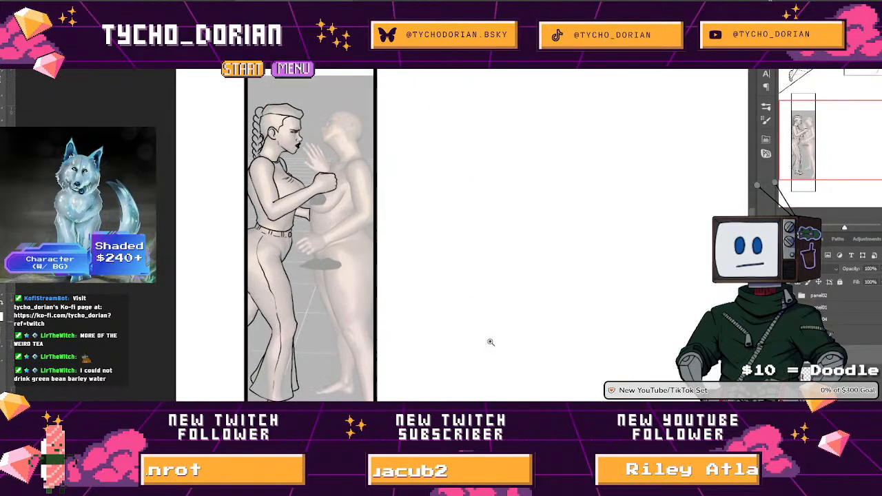
{"action": "left_click_drag", "start_coordinate": [291, 317], "coordinate": [396, 316]}
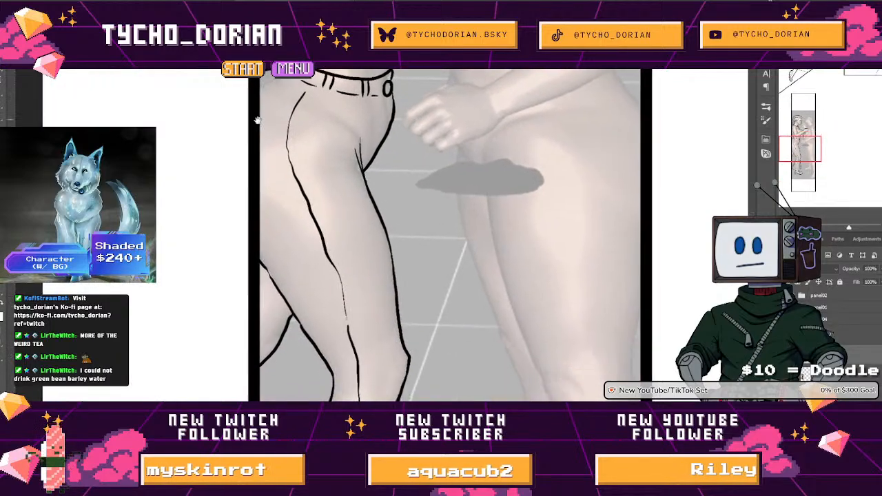
{"action": "left_click_drag", "start_coordinate": [243, 88], "coordinate": [275, 87]}
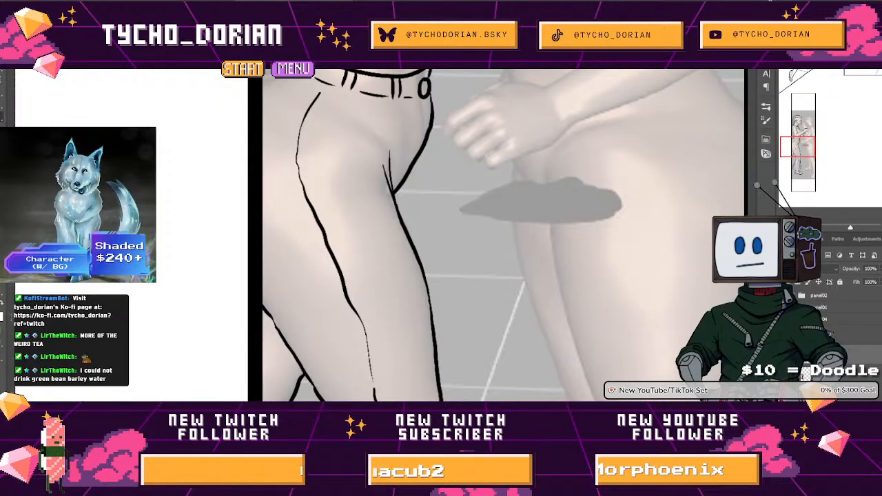
{"action": "left_click_drag", "start_coordinate": [461, 256], "coordinate": [437, 256]}
{"action": "left_click_drag", "start_coordinate": [442, 231], "coordinate": [250, 350]}
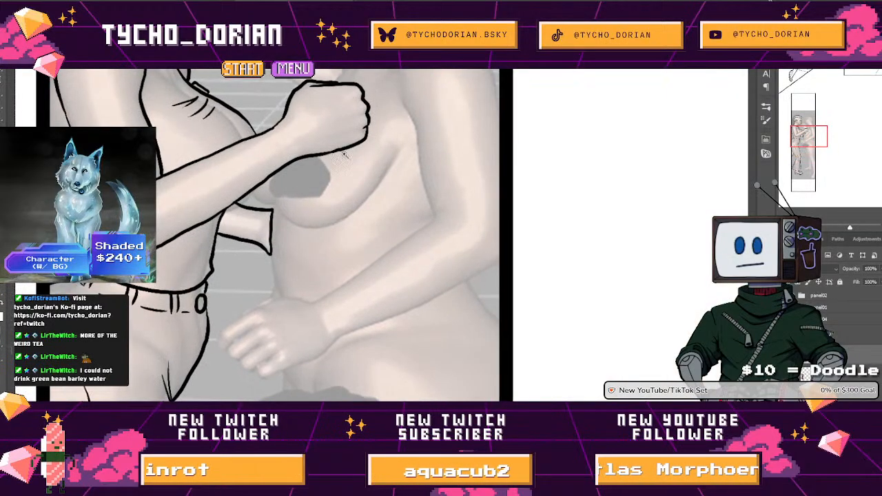